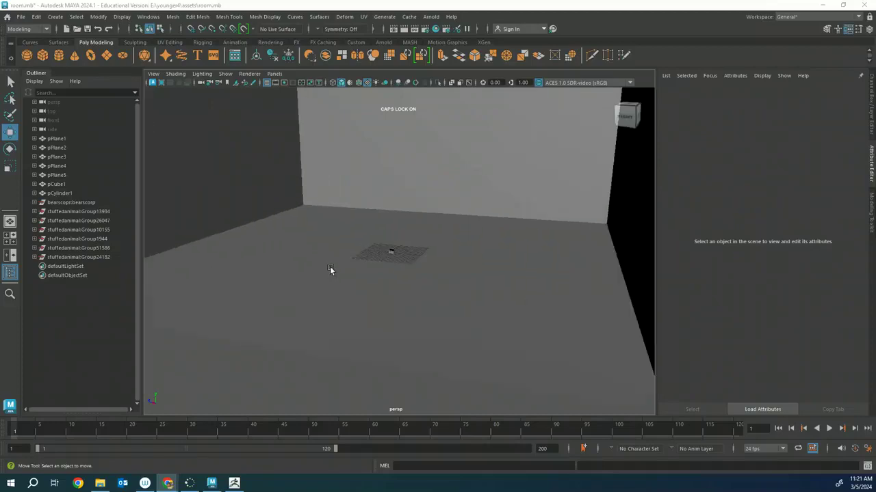
Inspect the room's floor and wall planes from several angles, selecting individual planes to check them
{"action": "scroll", "coordinate": [332, 266], "scroll_direction": "down", "scroll_amount": 5}
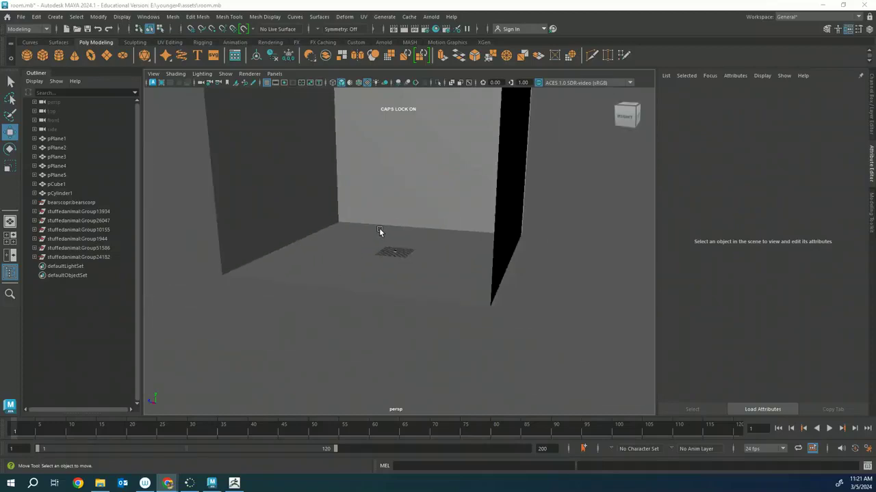
{"action": "left_click", "coordinate": [565, 194]}
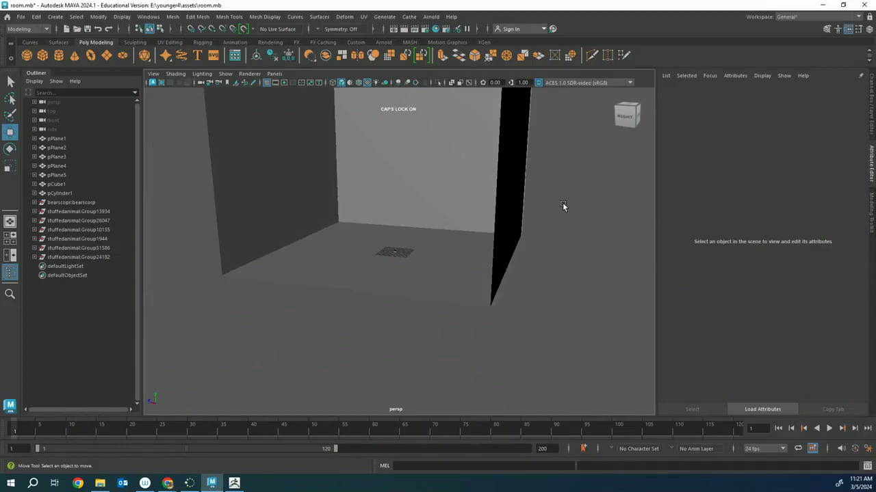
{"action": "left_click", "coordinate": [419, 223]}
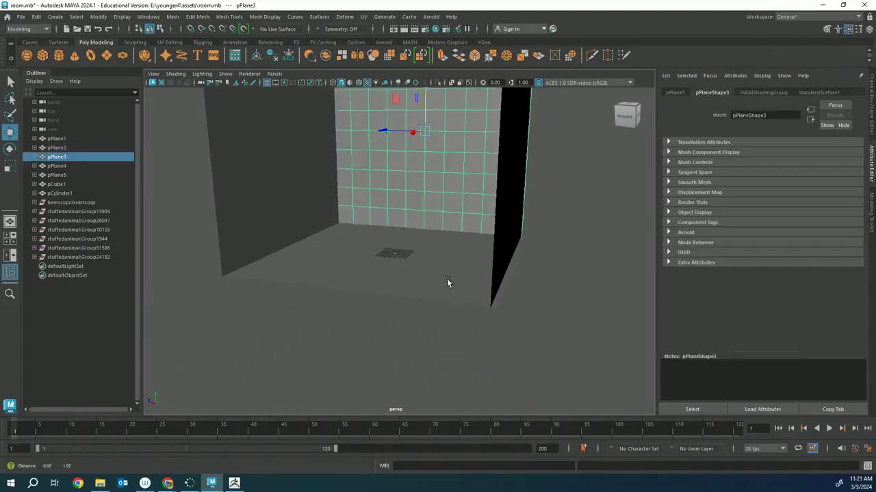
{"action": "middle_click_drag", "start_coordinate": [447, 292], "coordinate": [449, 311], "text": "alt"}
{"action": "left_click_drag", "start_coordinate": [448, 313], "coordinate": [428, 269], "text": "alt"}
{"action": "left_click", "coordinate": [321, 228]}
{"action": "left_click_drag", "start_coordinate": [322, 228], "coordinate": [503, 238], "text": "alt"}
{"action": "left_click", "coordinate": [505, 245]}
{"action": "middle_click_drag", "start_coordinate": [485, 320], "coordinate": [449, 265], "text": "alt"}
{"action": "left_click", "coordinate": [472, 324]}
{"action": "left_click_drag", "start_coordinate": [491, 338], "coordinate": [299, 239], "text": "alt"}
{"action": "left_click", "coordinate": [298, 239]}
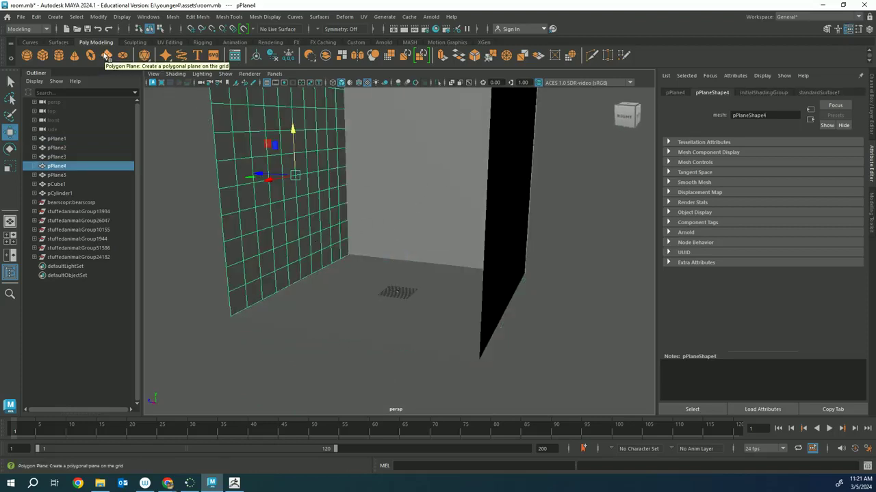
{"action": "left_click", "coordinate": [384, 314]}
{"action": "left_click", "coordinate": [439, 238]}
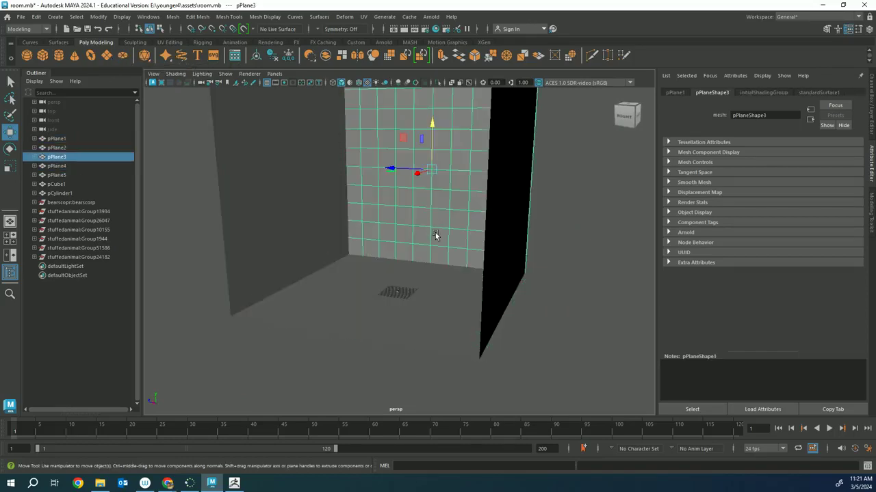
{"action": "left_click_drag", "start_coordinate": [439, 238], "coordinate": [537, 236], "text": "alt"}
{"action": "left_click", "coordinate": [537, 236]}
{"action": "left_click_drag", "start_coordinate": [500, 319], "coordinate": [482, 317], "text": "alt"}
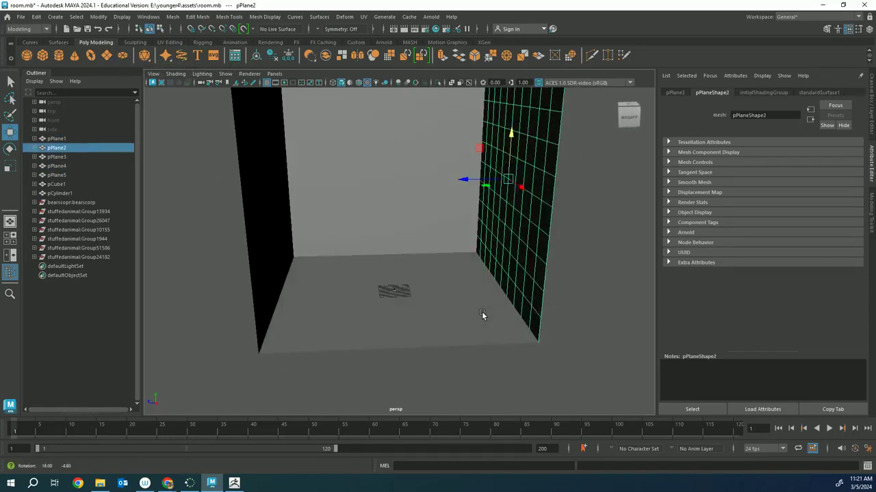
{"action": "scroll", "coordinate": [513, 329], "scroll_direction": "down", "scroll_amount": 2}
{"action": "scroll", "coordinate": [253, 252], "scroll_direction": "down", "scroll_amount": 4}
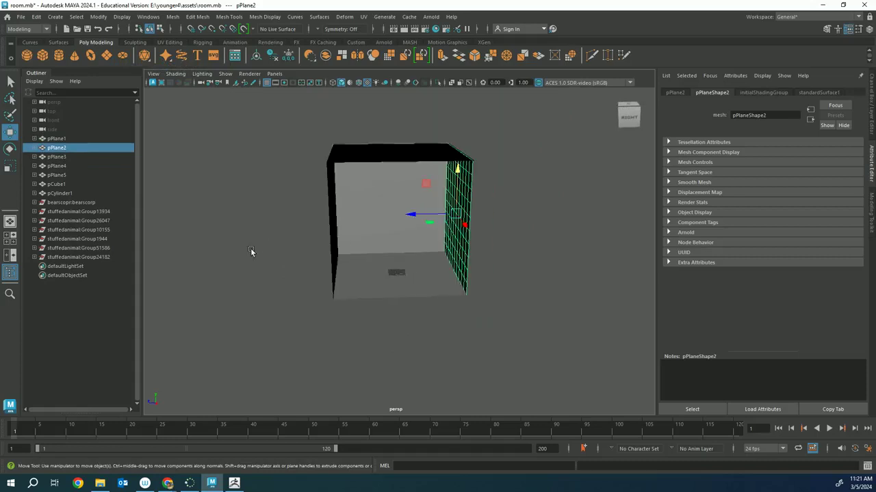
Create a polygon cube in the room and assign it a new Lambert material
{"action": "left_click", "coordinate": [42, 55]}
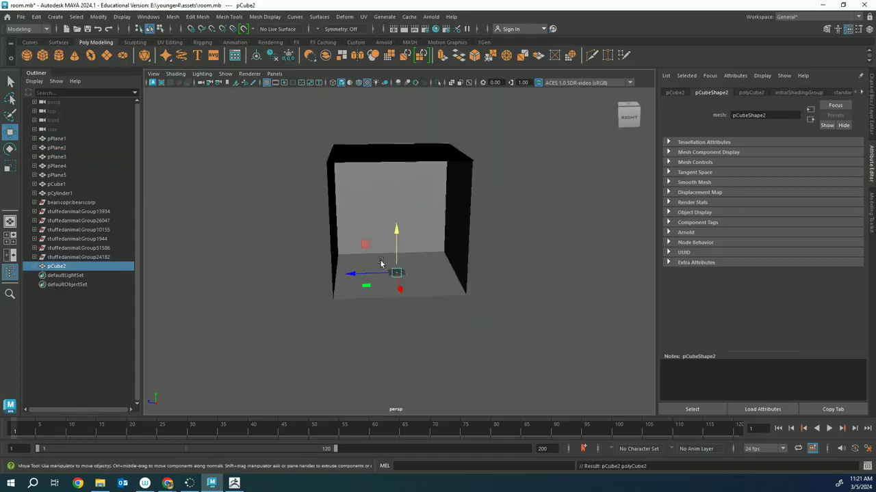
{"action": "left_click_drag", "start_coordinate": [380, 268], "coordinate": [395, 234]}
{"action": "right_click_drag", "start_coordinate": [425, 213], "coordinate": [420, 450]}
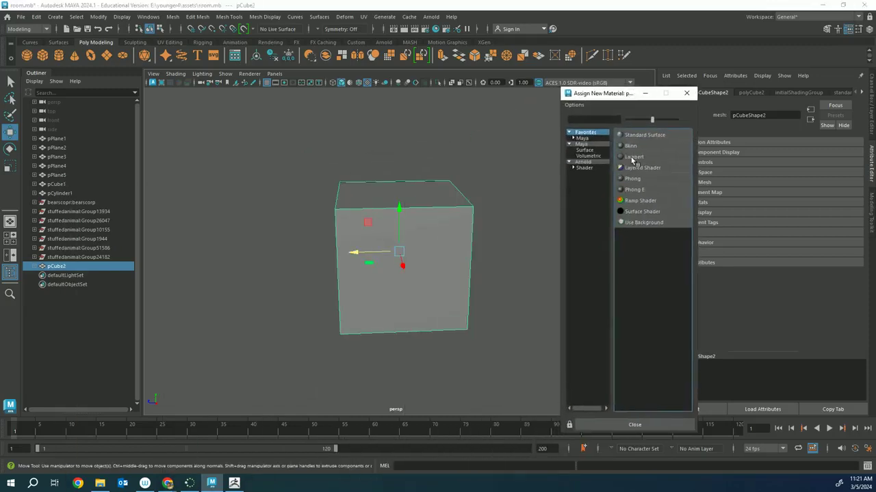
{"action": "left_click", "coordinate": [630, 159]}
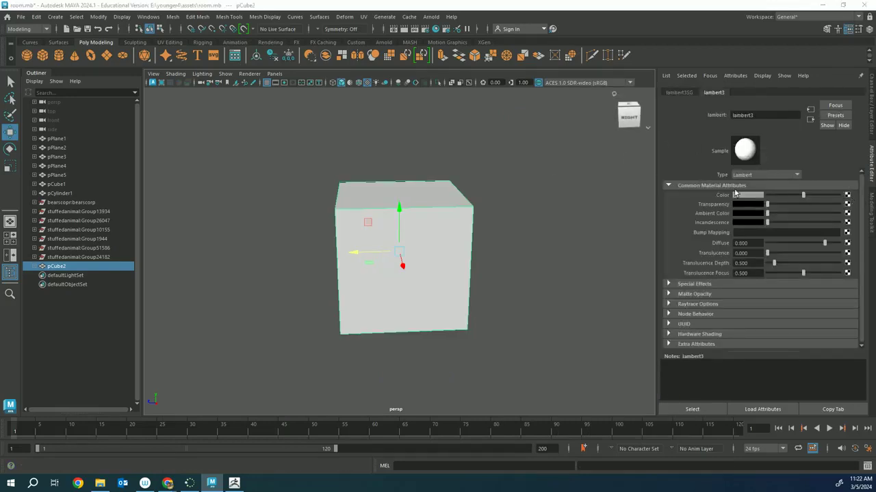
Map the cube material's color to a file texture using front.png from the Desktop
{"action": "left_click", "coordinate": [846, 194]}
{"action": "left_click", "coordinate": [600, 176]}
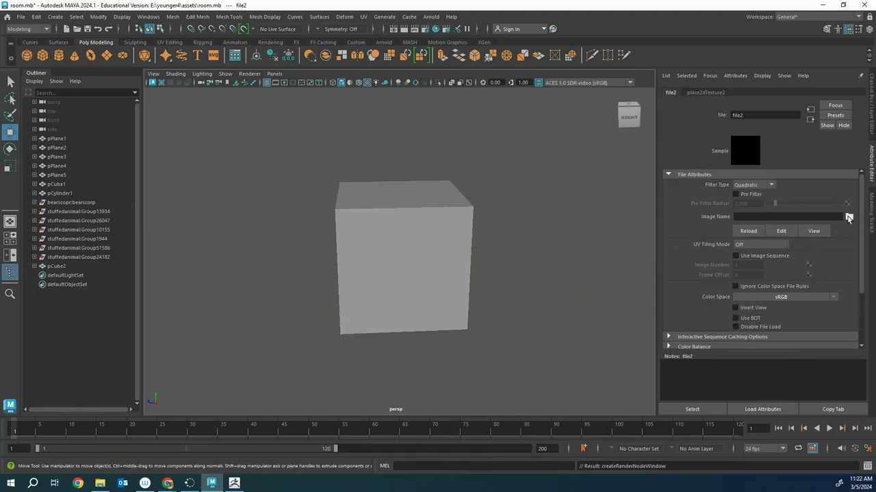
{"action": "left_click", "coordinate": [848, 218]}
{"action": "left_click", "coordinate": [282, 135]}
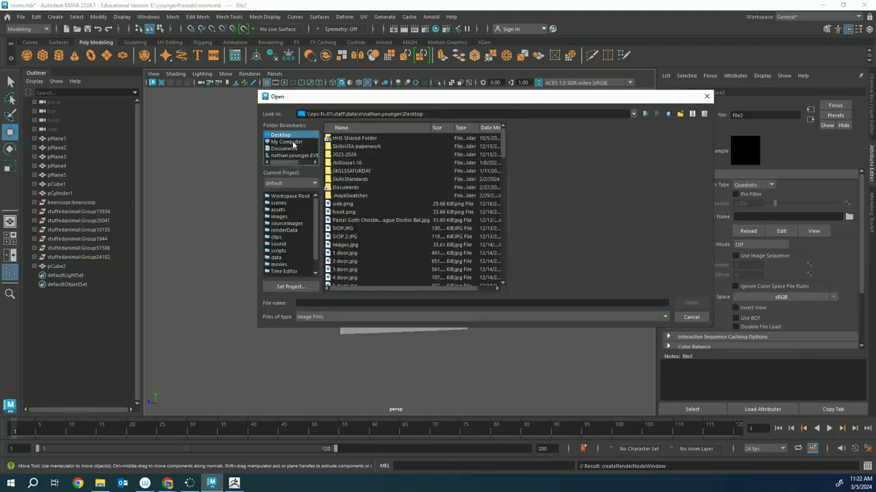
{"action": "left_click", "coordinate": [344, 211]}
{"action": "left_click", "coordinate": [691, 302]}
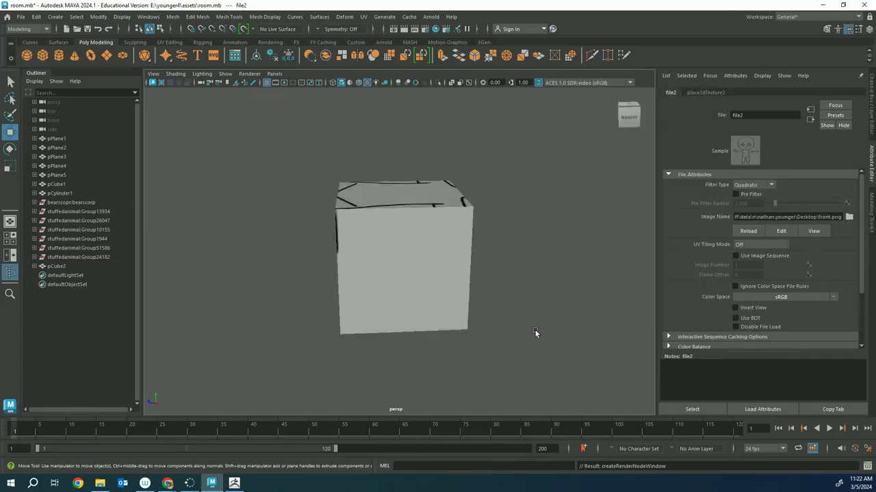
Assign the existing lambert3 material with the front.png drawing to the room's floor plane
{"action": "left_click_drag", "start_coordinate": [547, 284], "coordinate": [445, 305], "text": "alt"}
{"action": "scroll", "coordinate": [498, 257], "scroll_direction": "down", "scroll_amount": 5}
{"action": "left_click", "coordinate": [509, 259]}
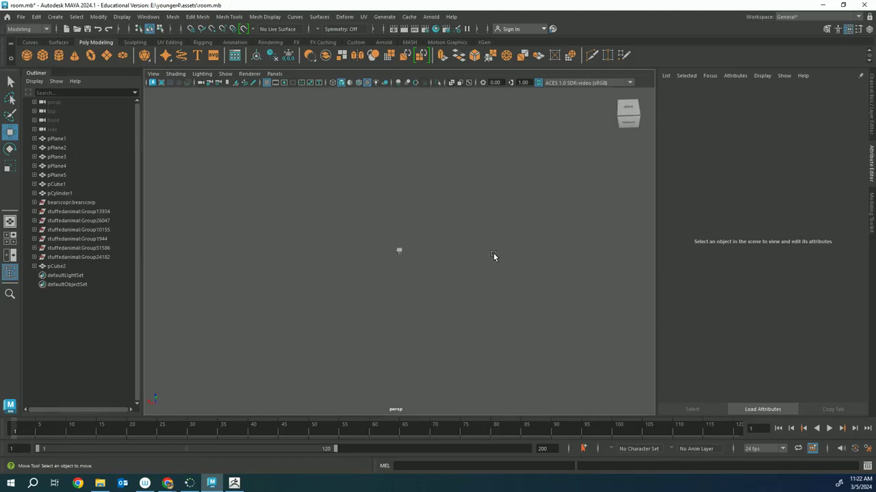
{"action": "scroll", "coordinate": [479, 265], "scroll_direction": "up", "scroll_amount": 5}
{"action": "scroll", "coordinate": [466, 273], "scroll_direction": "down", "scroll_amount": 3}
{"action": "left_click_drag", "start_coordinate": [433, 288], "coordinate": [500, 294], "text": "alt"}
{"action": "scroll", "coordinate": [496, 287], "scroll_direction": "up", "scroll_amount": 3}
{"action": "left_click", "coordinate": [486, 272]}
{"action": "right_click_drag", "start_coordinate": [489, 214], "coordinate": [560, 446]}
{"action": "left_click", "coordinate": [525, 368]}
Examine how the character drawing is laid out across the floor plane
{"action": "right_click_drag", "start_coordinate": [510, 357], "coordinate": [563, 377], "text": "alt"}
{"action": "middle_click_drag", "start_coordinate": [563, 377], "coordinate": [324, 349], "text": "alt"}
{"action": "mouse_move", "coordinate": [325, 348]}
{"action": "left_mouse_down", "text": "alt"}
{"action": "mouse_move", "coordinate": [422, 368]}
{"action": "mouse_move", "coordinate": [398, 370]}
{"action": "left_mouse_up", "text": "alt"}
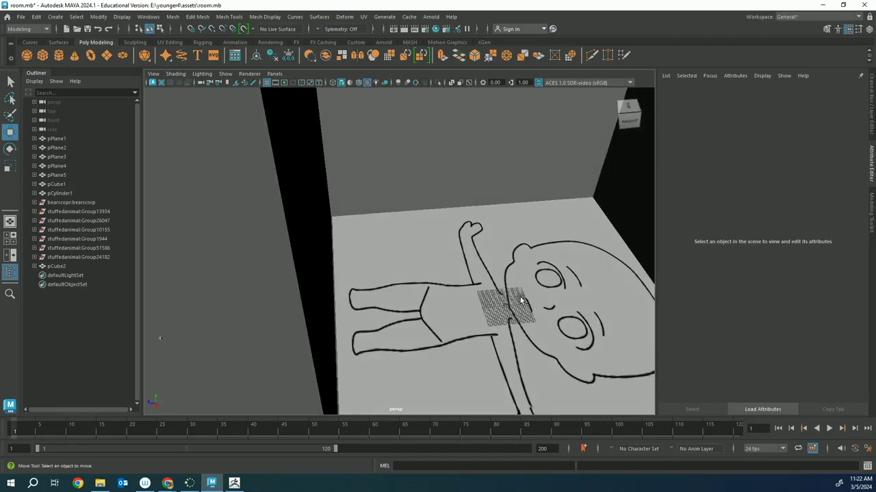
{"action": "scroll", "coordinate": [525, 280], "scroll_direction": "down", "scroll_amount": 3}
{"action": "scroll", "coordinate": [526, 280], "scroll_direction": "up", "scroll_amount": 5}
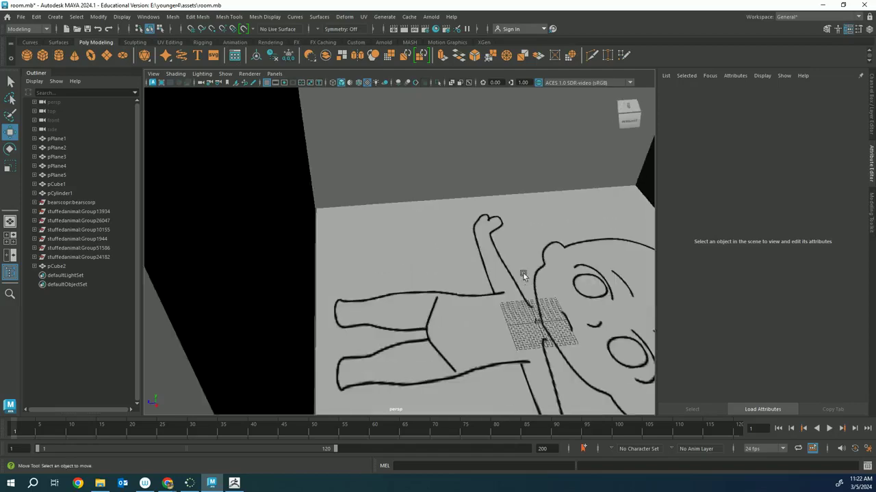
{"action": "scroll", "coordinate": [522, 316], "scroll_direction": "down", "scroll_amount": 6}
{"action": "mouse_move", "coordinate": [521, 317]}
{"action": "left_mouse_down", "text": "alt"}
{"action": "mouse_move", "coordinate": [475, 308]}
{"action": "mouse_move", "coordinate": [493, 303]}
{"action": "mouse_move", "coordinate": [464, 274]}
{"action": "left_mouse_up", "text": "alt"}
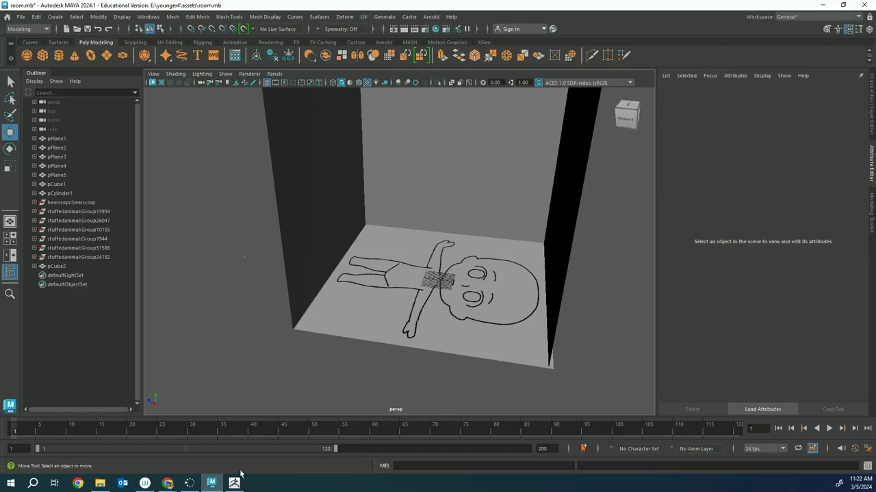
Switch to Chrome and open the Textures folder in Google Drive from the course's Textures page
{"action": "left_click", "coordinate": [171, 484]}
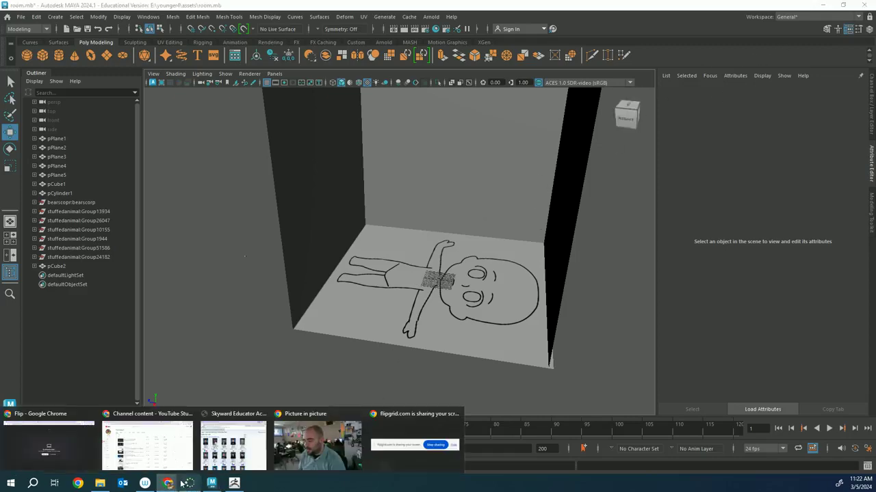
{"action": "left_click", "coordinate": [176, 455]}
{"action": "left_click", "coordinate": [405, 8]}
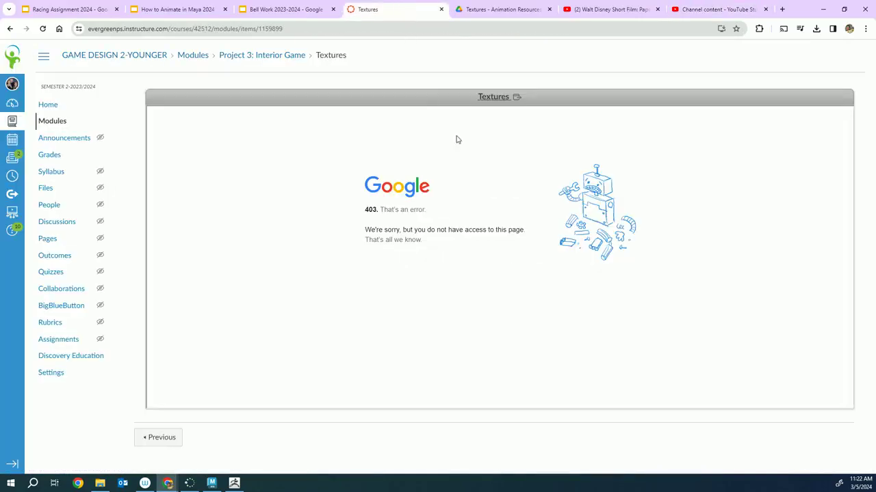
{"action": "left_click", "coordinate": [504, 102]}
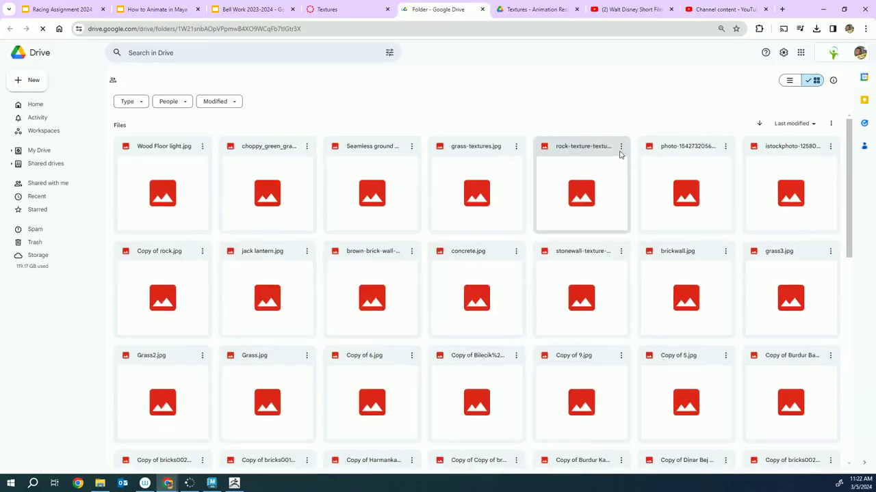
Browse the shared textures and download Wood Floor light.jpg
{"action": "scroll", "coordinate": [434, 246], "scroll_direction": "down", "scroll_amount": 3}
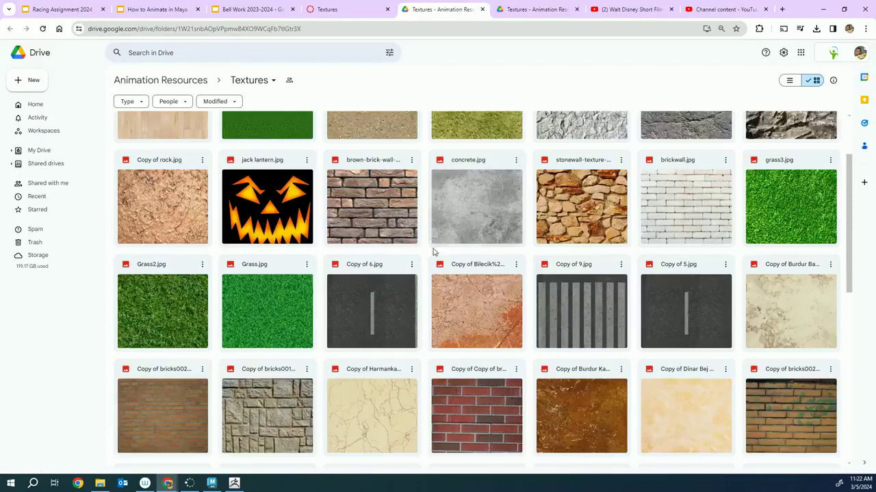
{"action": "scroll", "coordinate": [432, 258], "scroll_direction": "up", "scroll_amount": 3}
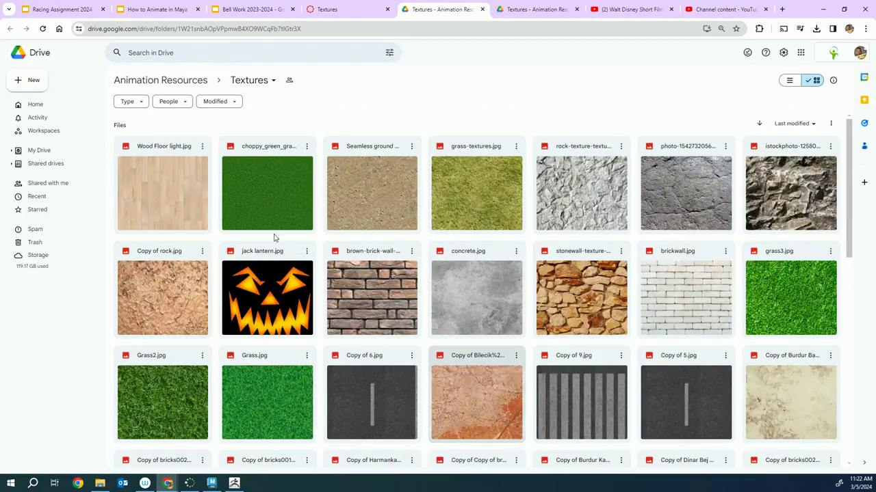
{"action": "left_click", "coordinate": [202, 146]}
{"action": "left_click", "coordinate": [231, 181]}
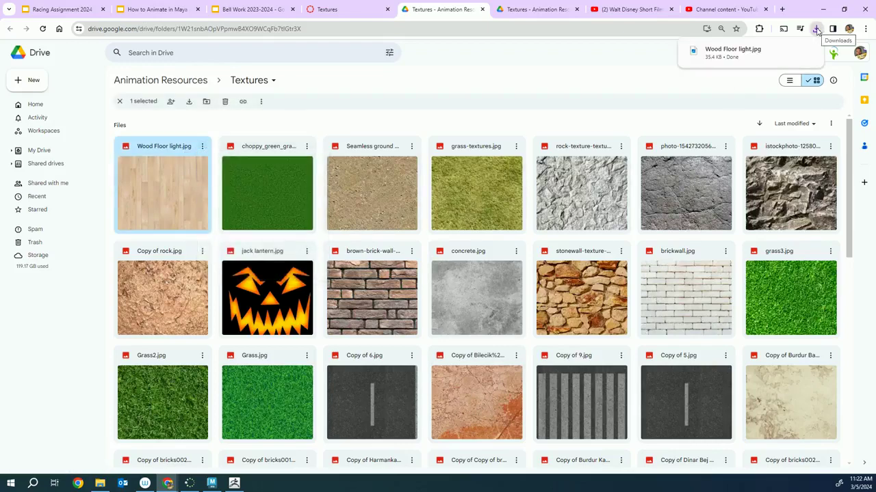
Switch to File Explorer and put the downloaded Wood Floor light.jpg into the project's sourceimages folder on User Storage (E:)
{"action": "left_click", "coordinate": [106, 482]}
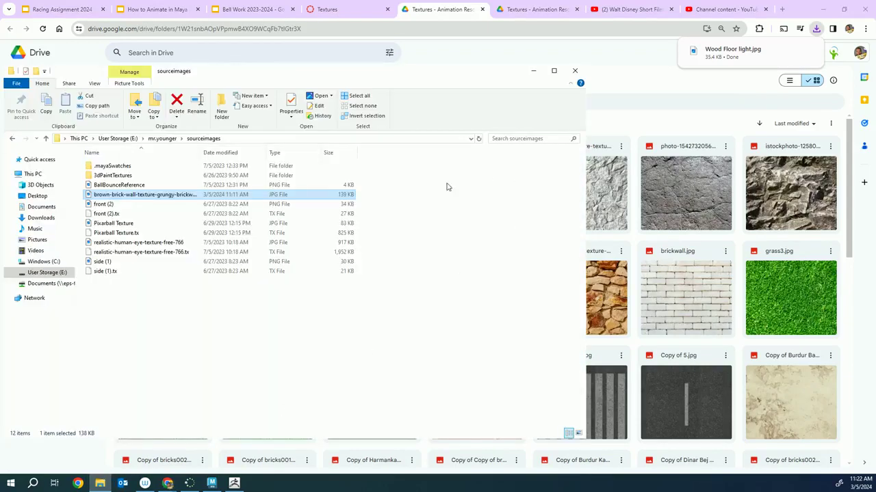
{"action": "left_click", "coordinate": [47, 272]}
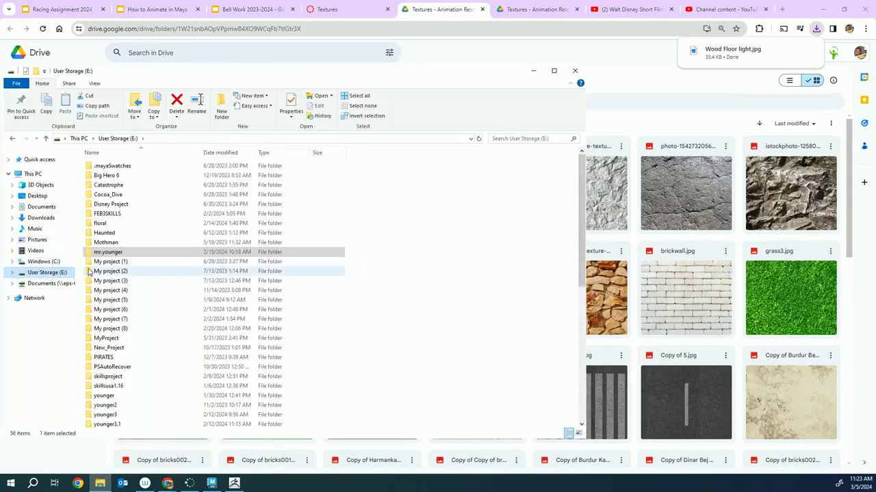
{"action": "left_click", "coordinate": [41, 273]}
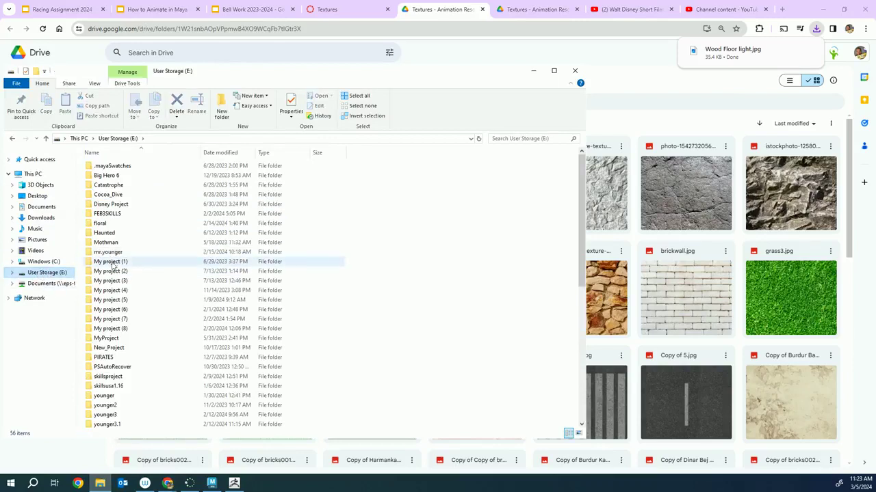
{"action": "double_click", "coordinate": [127, 253]}
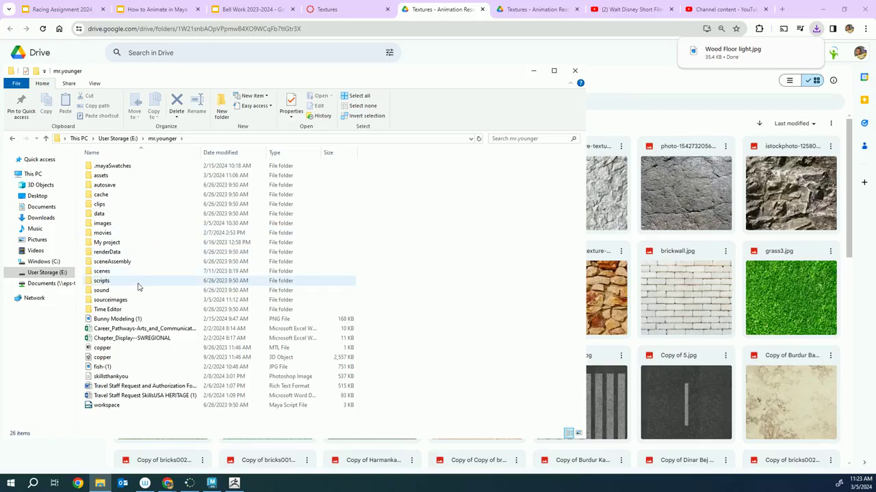
{"action": "double_click", "coordinate": [143, 301]}
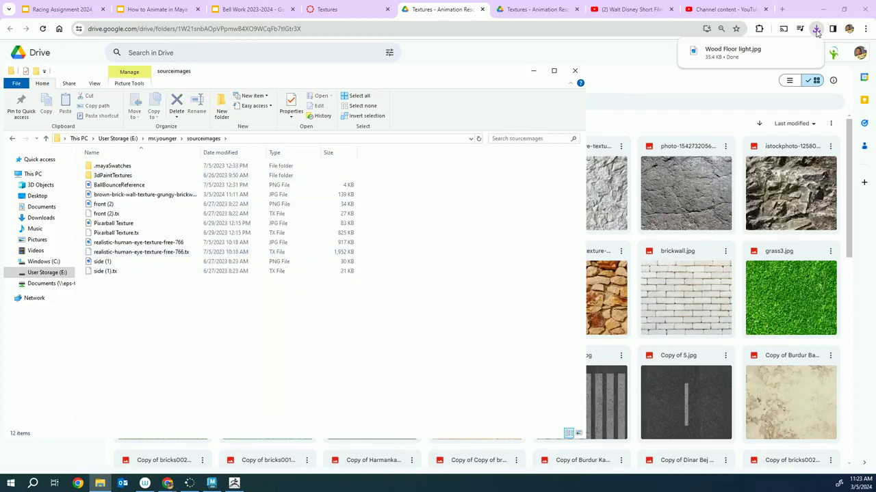
{"action": "left_click_drag", "start_coordinate": [744, 51], "coordinate": [181, 297]}
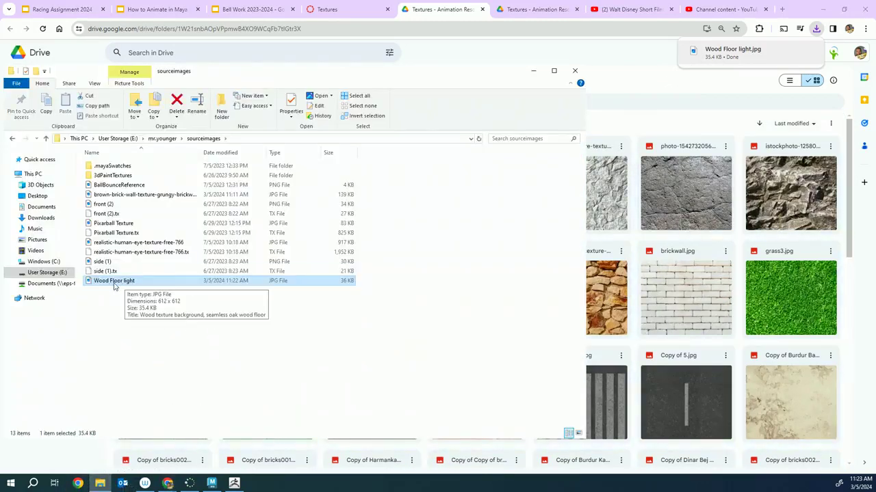
Switch back to Maya and assign a new Lambert material to the floor plane pPlane1
{"action": "left_click", "coordinate": [211, 484]}
{"action": "left_click", "coordinate": [466, 251]}
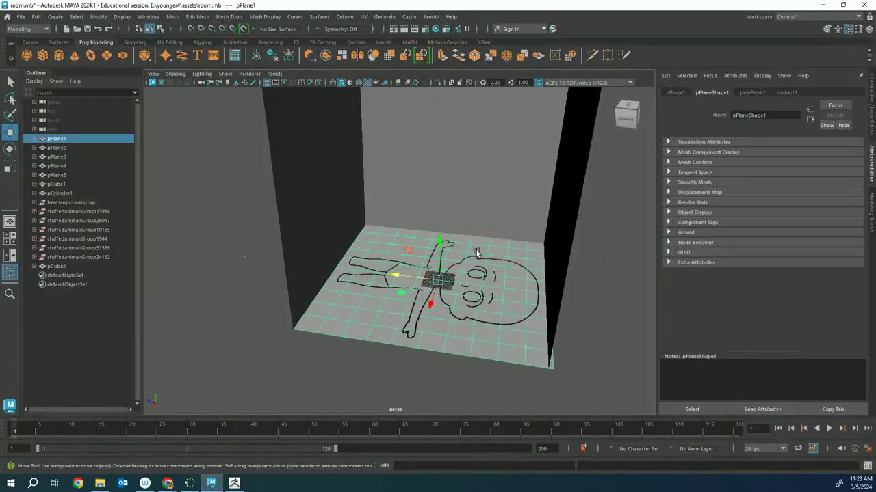
{"action": "scroll", "coordinate": [475, 256], "scroll_direction": "up", "scroll_amount": 5}
{"action": "left_click_drag", "start_coordinate": [475, 258], "coordinate": [386, 234], "text": "alt"}
{"action": "scroll", "coordinate": [385, 235], "scroll_direction": "down", "scroll_amount": 5}
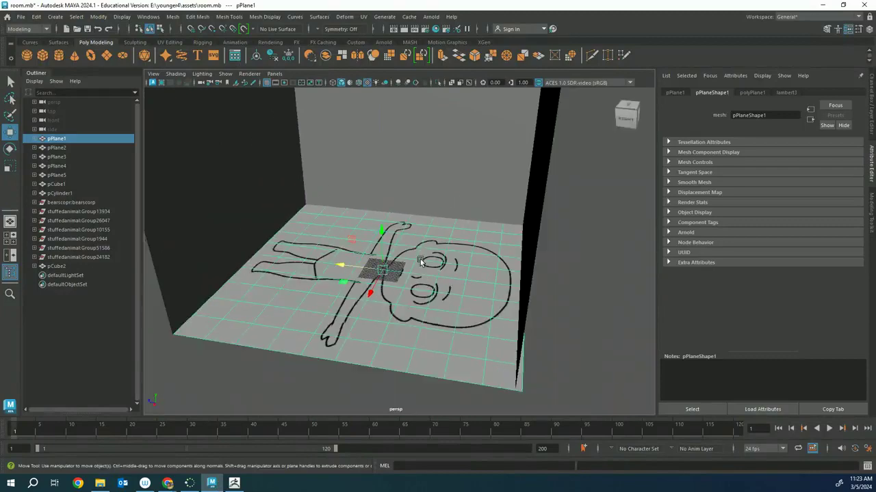
{"action": "right_click", "coordinate": [444, 213]}
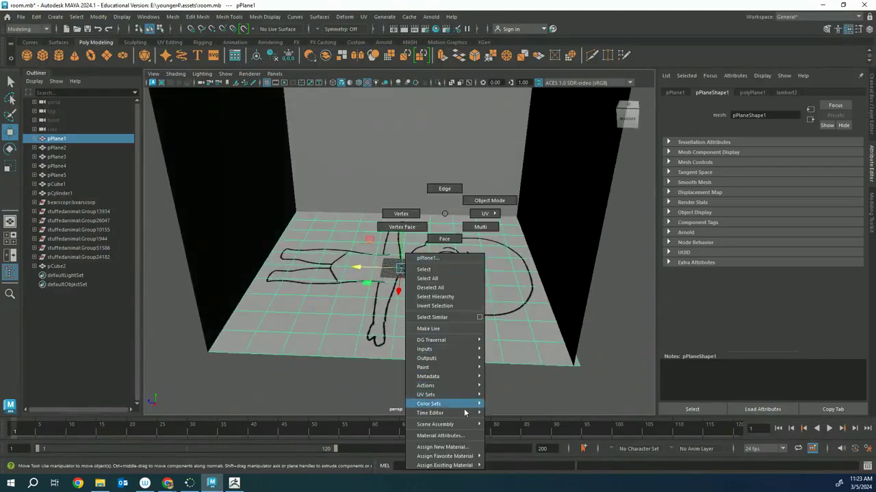
{"action": "left_click", "coordinate": [460, 448]}
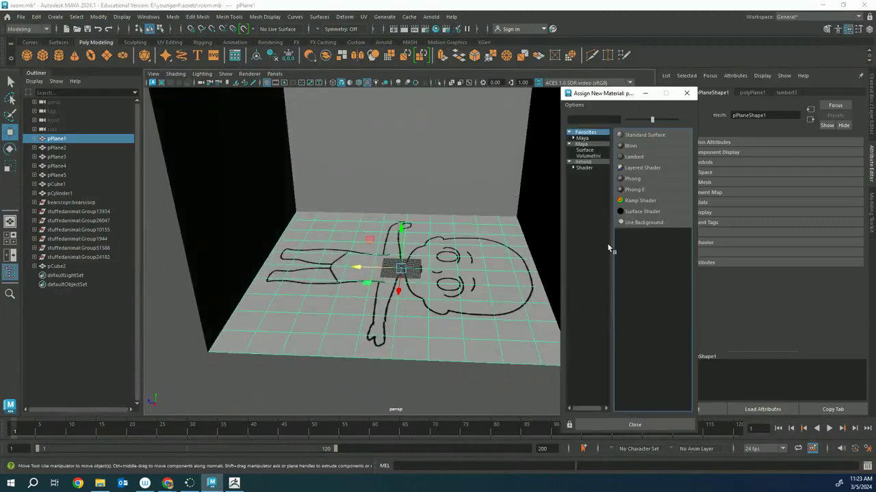
{"action": "left_click", "coordinate": [636, 157]}
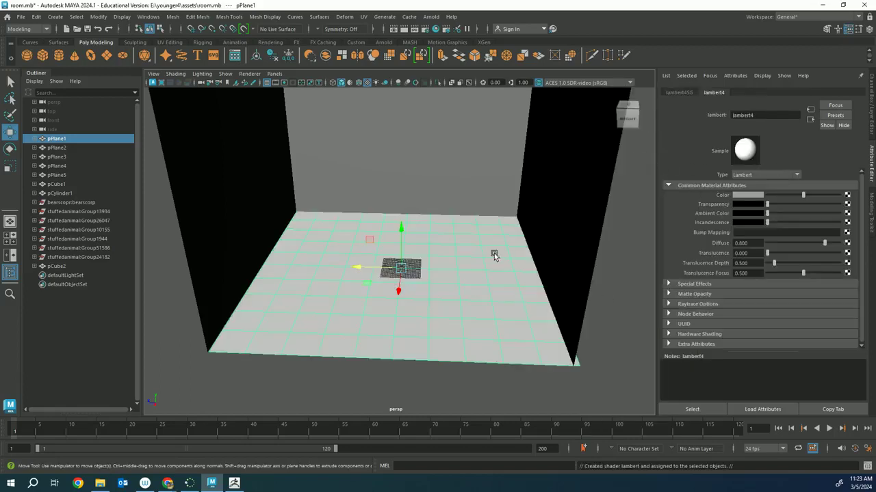
Rename the floor plane's new Lambert material woodfloor and connect a File texture to its Color
{"action": "left_click_drag", "start_coordinate": [772, 115], "coordinate": [730, 114]}
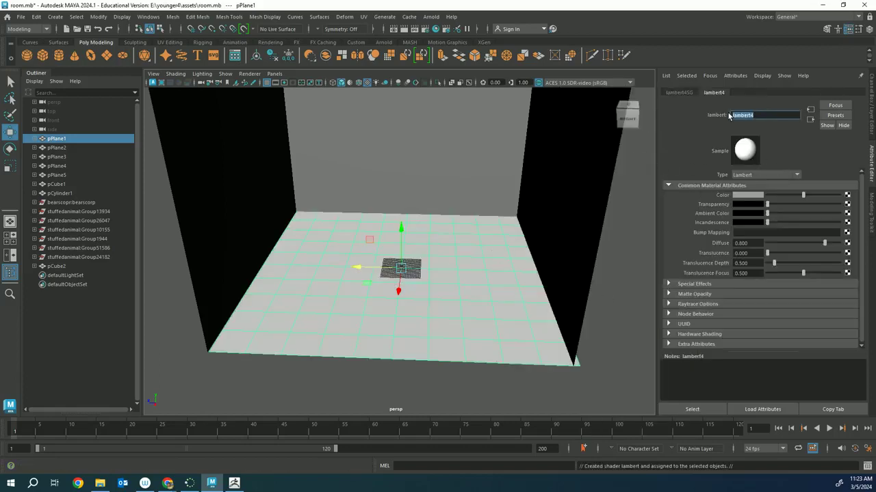
{"action": "type", "text": "woodfloor"}
{"action": "left_click", "coordinate": [785, 196]}
{"action": "left_click", "coordinate": [753, 197]}
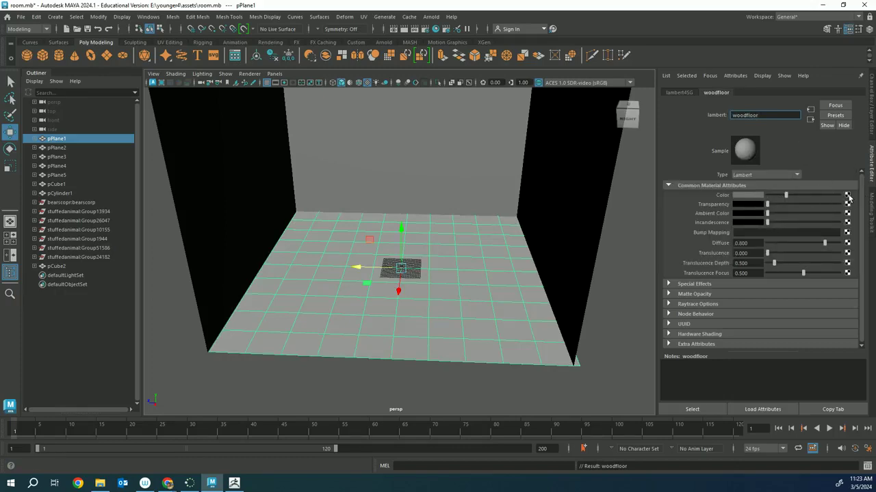
{"action": "left_click", "coordinate": [847, 196]}
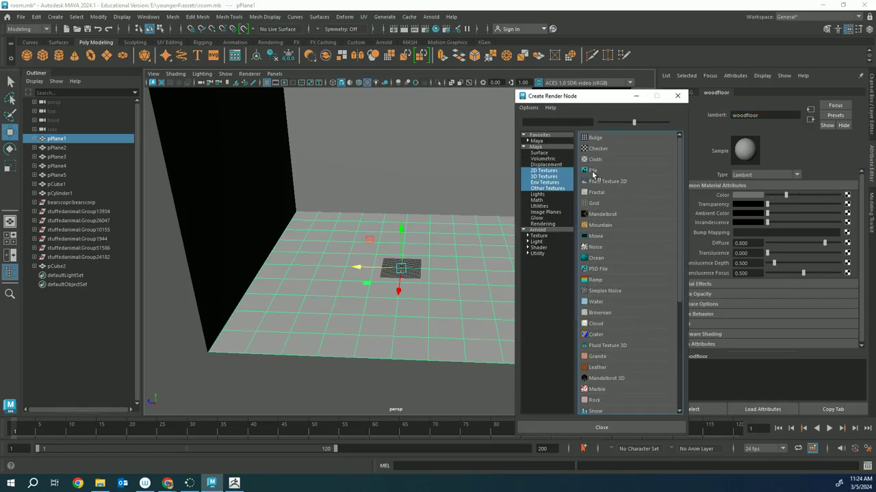
{"action": "left_click", "coordinate": [592, 171]}
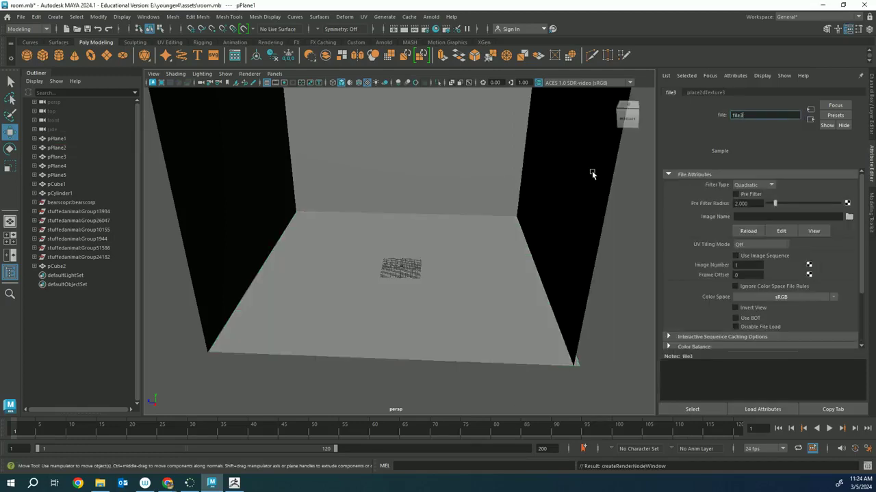
Load Wood Floor light.jpg from the project's sourceimages folder on User Storage (E:) as the file texture's image
{"action": "left_click", "coordinate": [848, 217]}
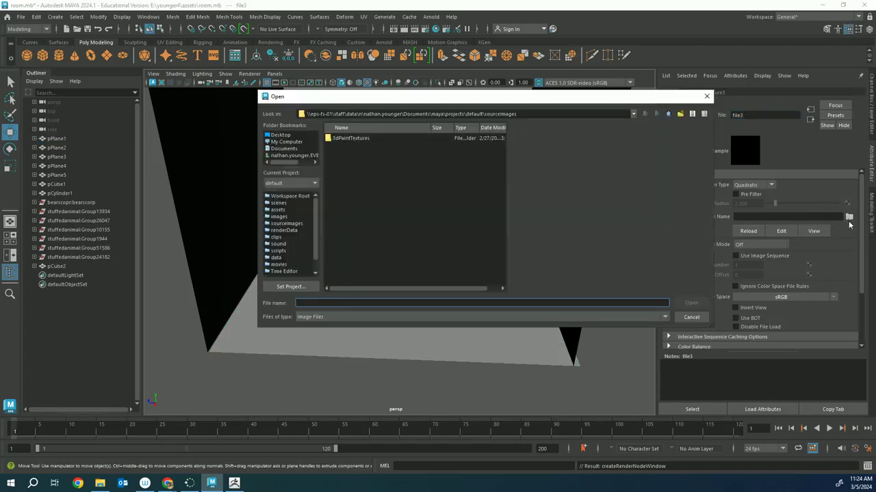
{"action": "left_click", "coordinate": [288, 141]}
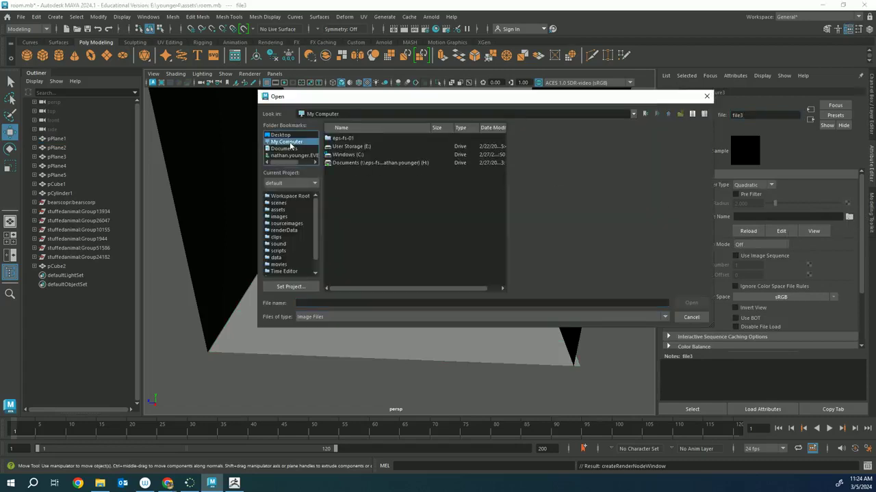
{"action": "double_click", "coordinate": [359, 147]}
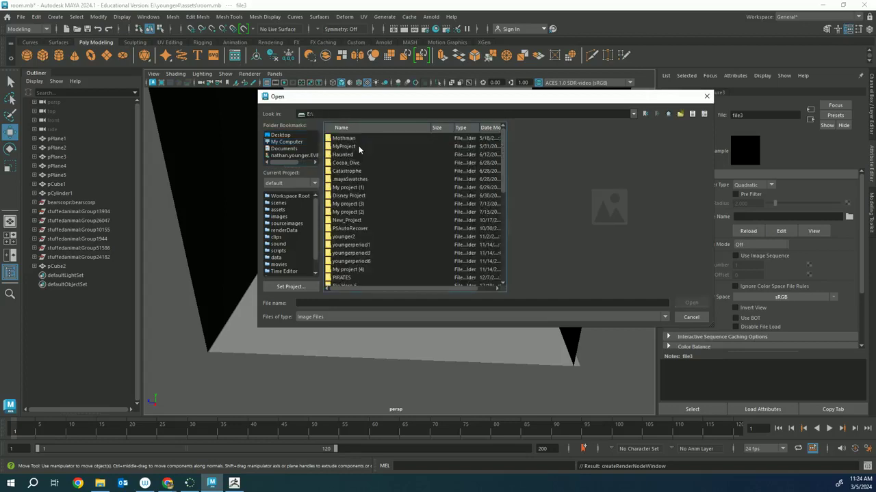
{"action": "scroll", "coordinate": [347, 242], "scroll_direction": "down", "scroll_amount": 3}
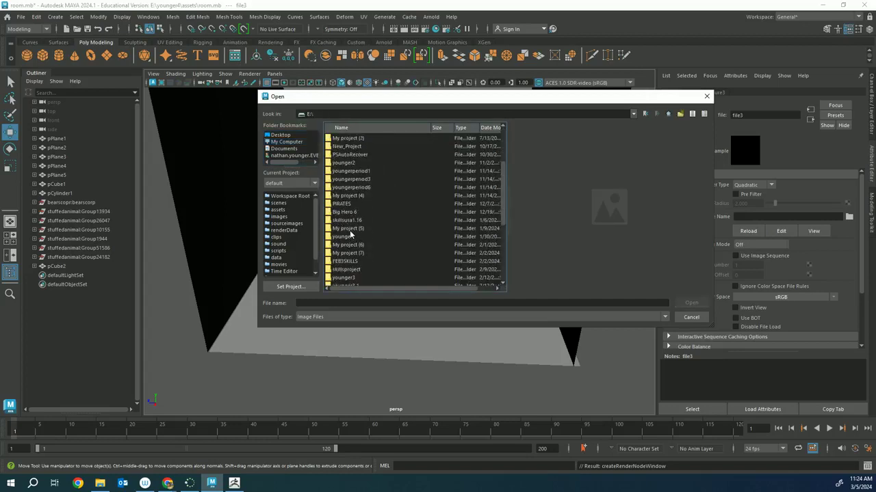
{"action": "scroll", "coordinate": [352, 242], "scroll_direction": "down", "scroll_amount": 2}
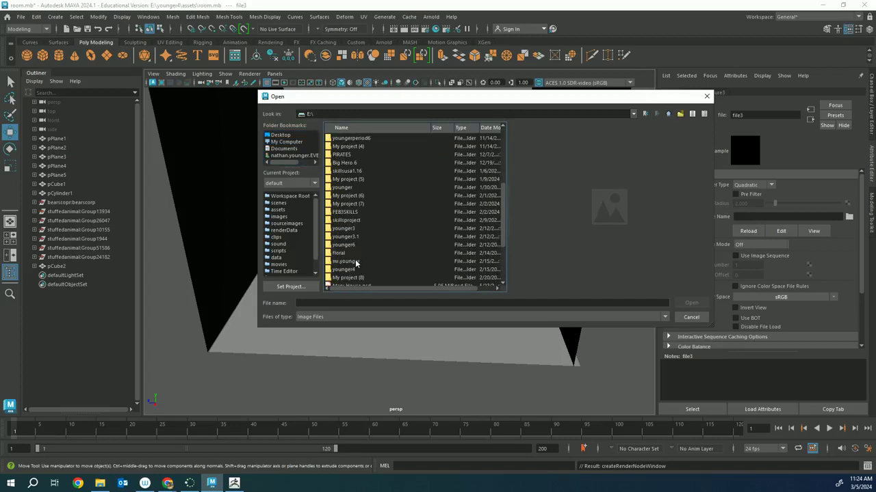
{"action": "double_click", "coordinate": [346, 261]}
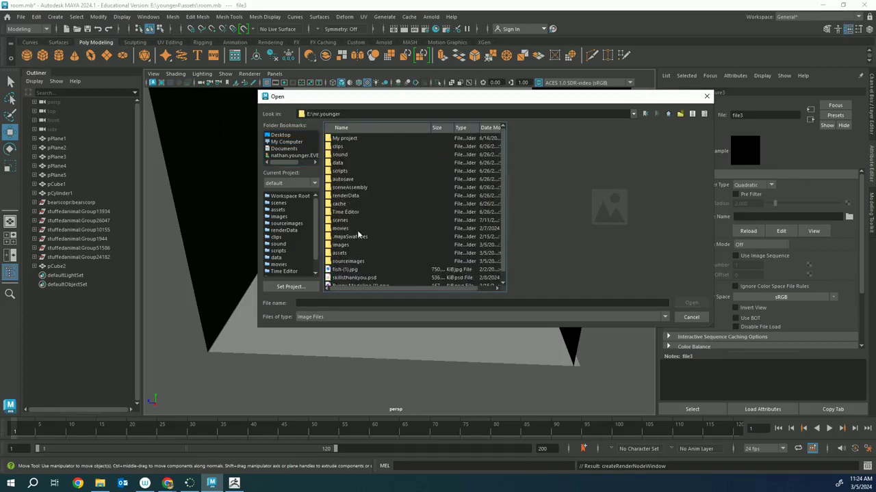
{"action": "double_click", "coordinate": [348, 261]}
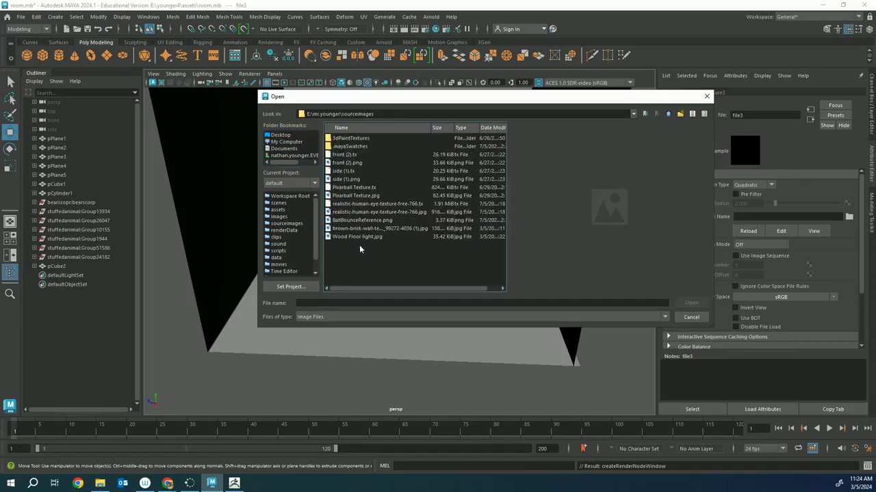
{"action": "left_click", "coordinate": [359, 237]}
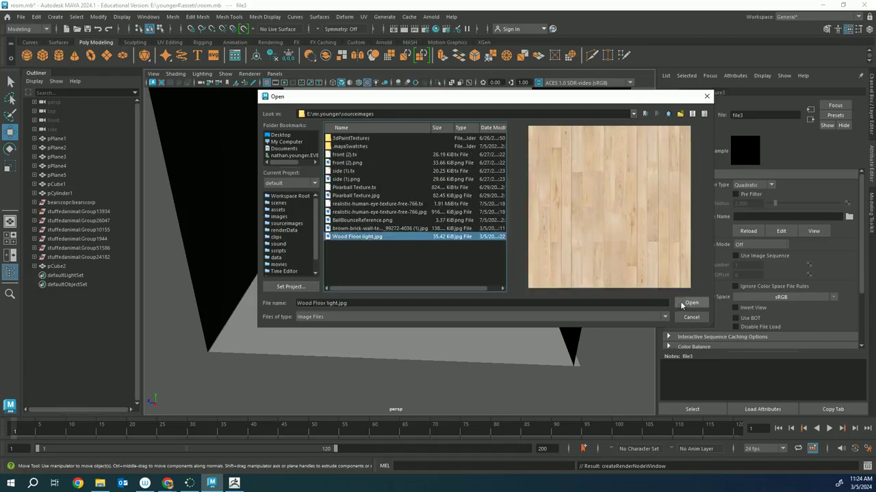
{"action": "left_click", "coordinate": [691, 302]}
Toggle the viewport's textured display off and on and examine how the wood image looks on the floor
{"action": "scroll", "coordinate": [533, 326], "scroll_direction": "up", "scroll_amount": 5}
{"action": "scroll", "coordinate": [542, 317], "scroll_direction": "down", "scroll_amount": 4}
{"action": "mouse_move", "coordinate": [542, 317]}
{"action": "left_mouse_down", "text": "alt"}
{"action": "mouse_move", "coordinate": [494, 324]}
{"action": "mouse_move", "coordinate": [525, 320]}
{"action": "left_mouse_up", "text": "alt"}
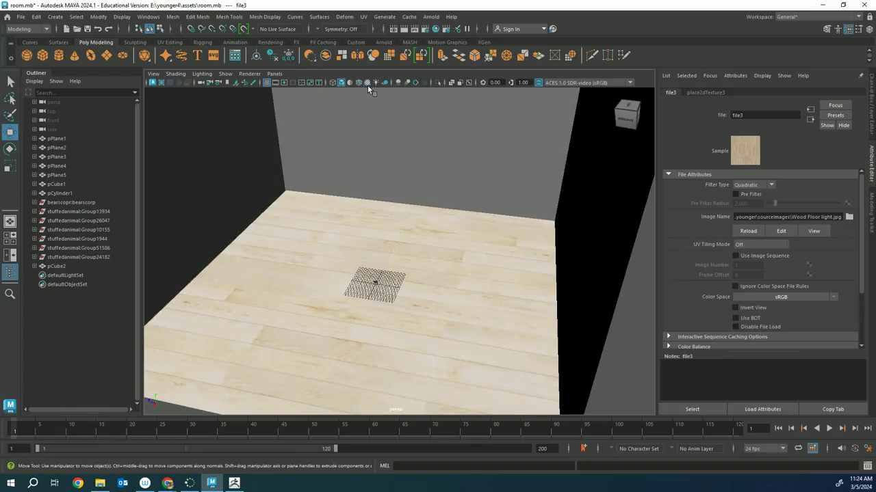
{"action": "left_click", "coordinate": [367, 82]}
{"action": "left_click_drag", "start_coordinate": [487, 239], "coordinate": [477, 201], "text": "alt"}
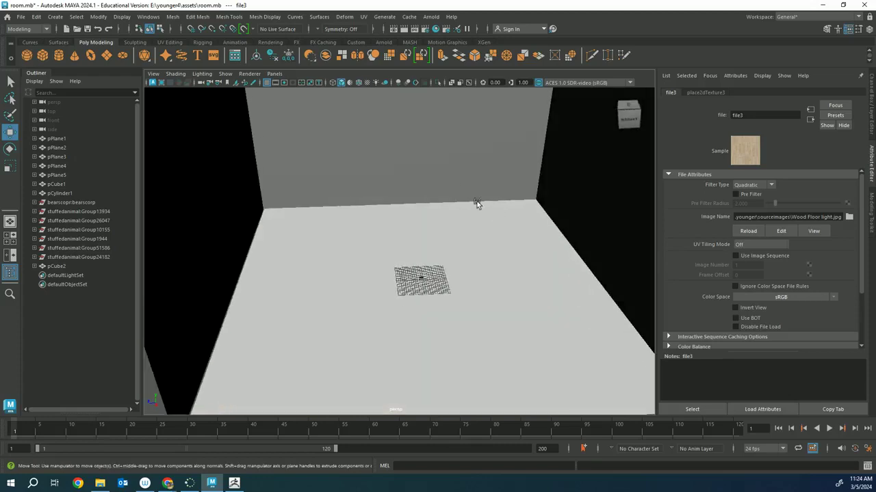
{"action": "left_click", "coordinate": [367, 82]}
{"action": "left_click", "coordinate": [367, 82]}
{"action": "left_click", "coordinate": [367, 83]}
{"action": "left_click", "coordinate": [367, 82]}
{"action": "left_click", "coordinate": [367, 82]}
{"action": "left_click", "coordinate": [367, 83]}
{"action": "left_click", "coordinate": [368, 83]}
{"action": "scroll", "coordinate": [467, 262], "scroll_direction": "up", "scroll_amount": 4}
{"action": "mouse_move", "coordinate": [467, 262]}
{"action": "left_mouse_down", "text": "alt"}
{"action": "mouse_move", "coordinate": [496, 249]}
{"action": "mouse_move", "coordinate": [434, 260]}
{"action": "mouse_move", "coordinate": [417, 286]}
{"action": "mouse_move", "coordinate": [459, 274]}
{"action": "mouse_move", "coordinate": [438, 269]}
{"action": "mouse_move", "coordinate": [459, 256]}
{"action": "mouse_move", "coordinate": [510, 254]}
{"action": "mouse_move", "coordinate": [415, 272]}
{"action": "mouse_move", "coordinate": [418, 278]}
{"action": "mouse_move", "coordinate": [452, 262]}
{"action": "left_mouse_up", "text": "alt"}
{"action": "scroll", "coordinate": [448, 246], "scroll_direction": "up", "scroll_amount": 5}
{"action": "scroll", "coordinate": [468, 279], "scroll_direction": "up", "scroll_amount": 2}
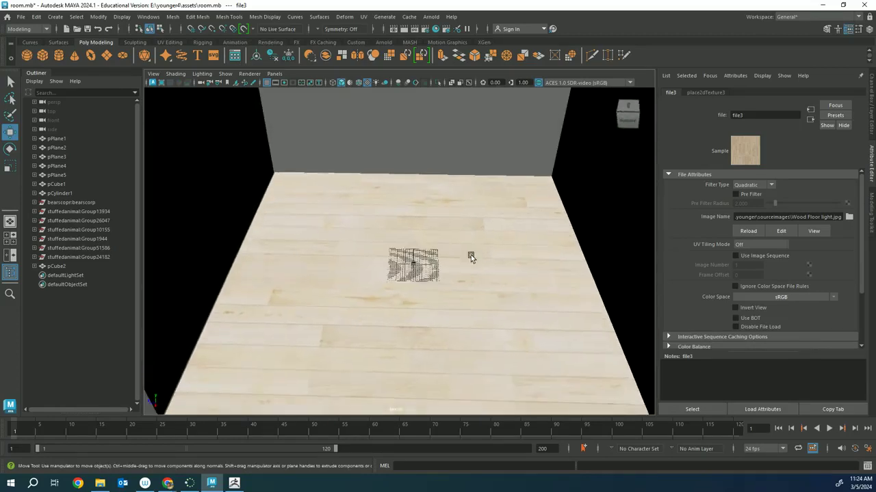
Select all faces of the floor plane and open the UV Editor, placed so the floor stays in view
{"action": "scroll", "coordinate": [504, 281], "scroll_direction": "up", "scroll_amount": 3}
{"action": "scroll", "coordinate": [502, 276], "scroll_direction": "down", "scroll_amount": 3}
{"action": "scroll", "coordinate": [501, 270], "scroll_direction": "down", "scroll_amount": 3}
{"action": "right_click_drag", "start_coordinate": [467, 218], "coordinate": [470, 240]}
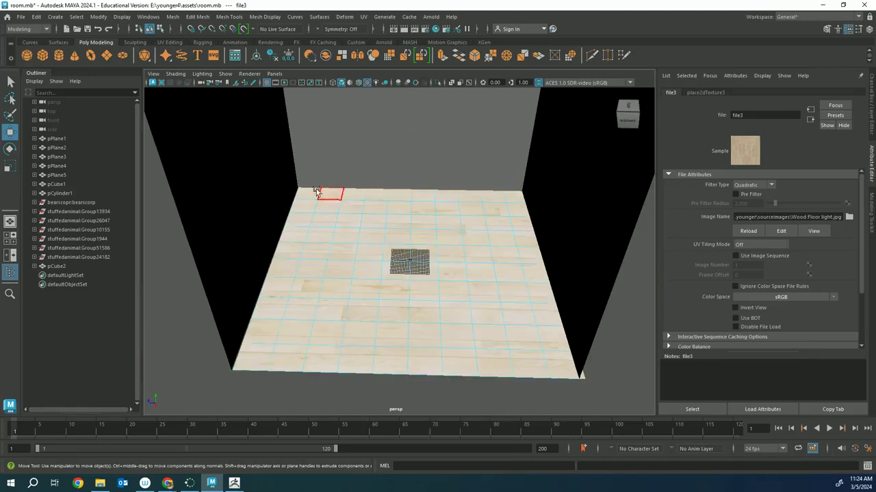
{"action": "left_click_drag", "start_coordinate": [193, 183], "coordinate": [654, 445]}
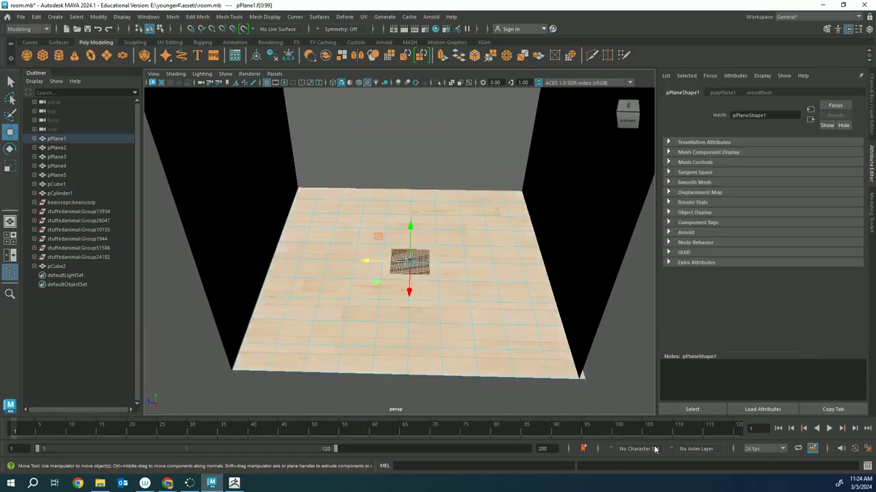
{"action": "left_click", "coordinate": [364, 17]}
{"action": "left_click", "coordinate": [381, 35]}
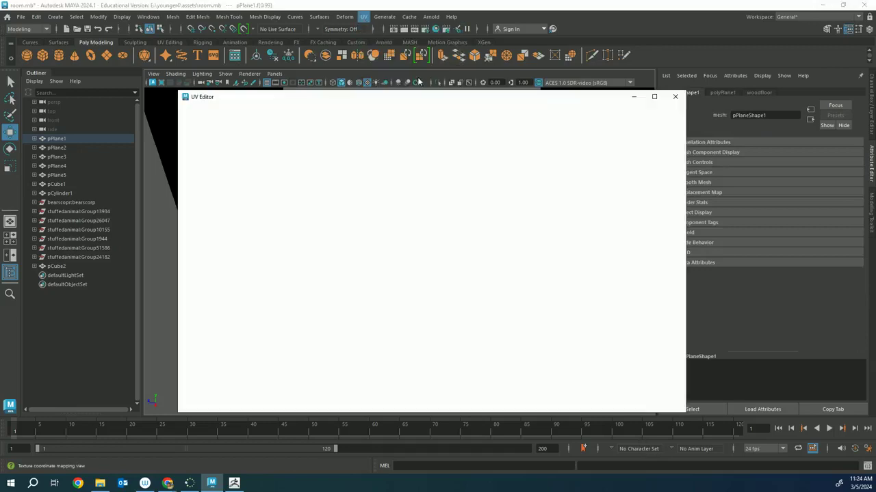
{"action": "left_click_drag", "start_coordinate": [460, 97], "coordinate": [722, 73]}
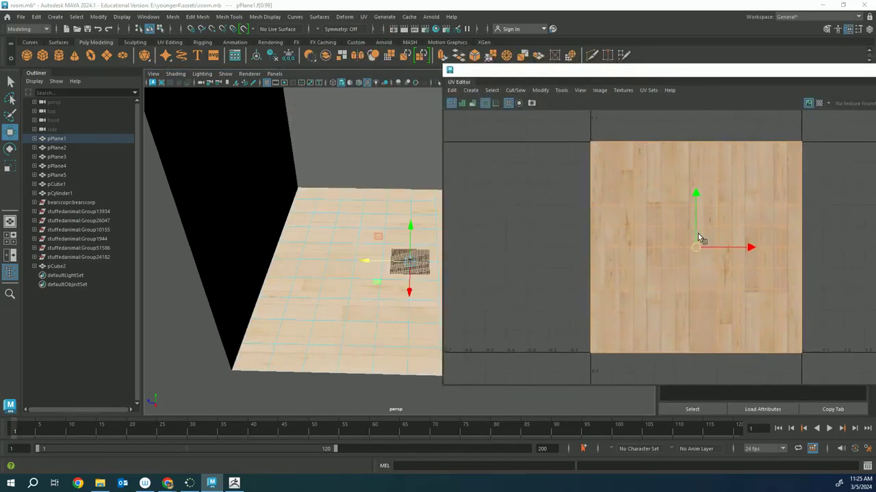
Scale the floor's UVs up uniformly to about 3.7 texture tiles wide and inspect the smaller planks with nothing selected
{"action": "key", "text": "r"}
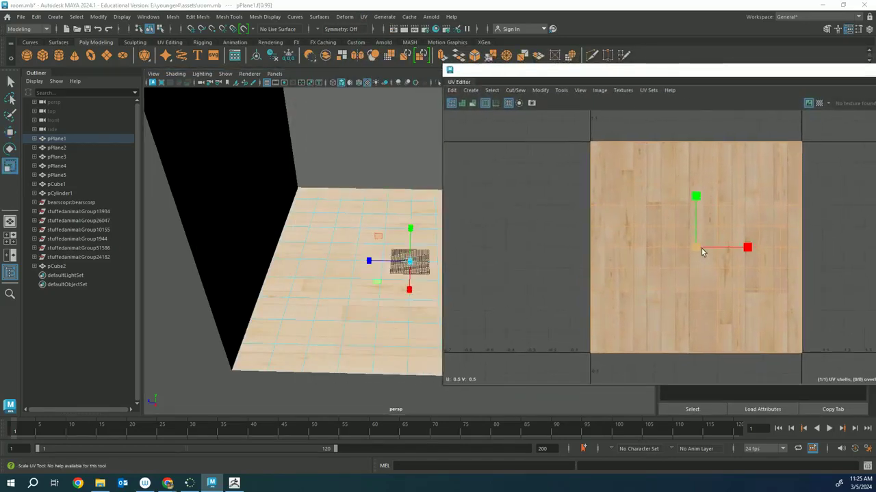
{"action": "left_click_drag", "start_coordinate": [698, 250], "coordinate": [836, 216]}
{"action": "scroll", "coordinate": [371, 327], "scroll_direction": "up", "scroll_amount": 4}
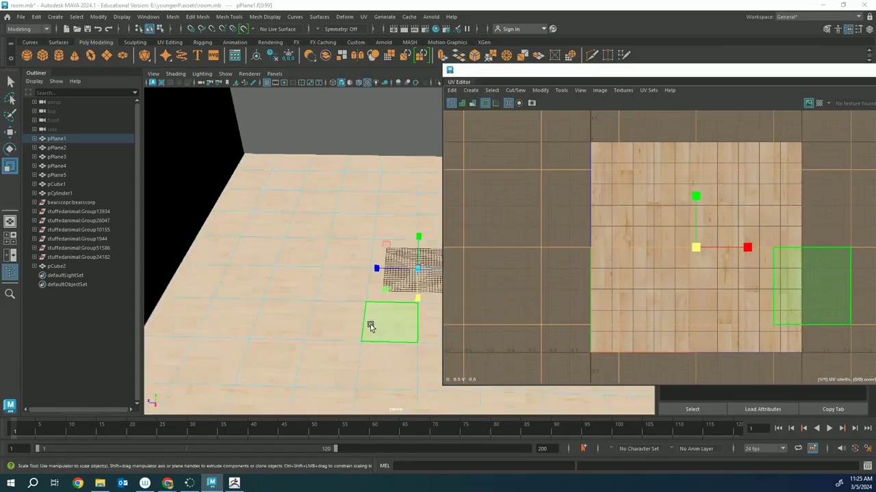
{"action": "left_click", "coordinate": [342, 142]}
{"action": "scroll", "coordinate": [275, 359], "scroll_direction": "down", "scroll_amount": 4}
{"action": "left_click", "coordinate": [265, 387]}
{"action": "scroll", "coordinate": [289, 375], "scroll_direction": "up", "scroll_amount": 10}
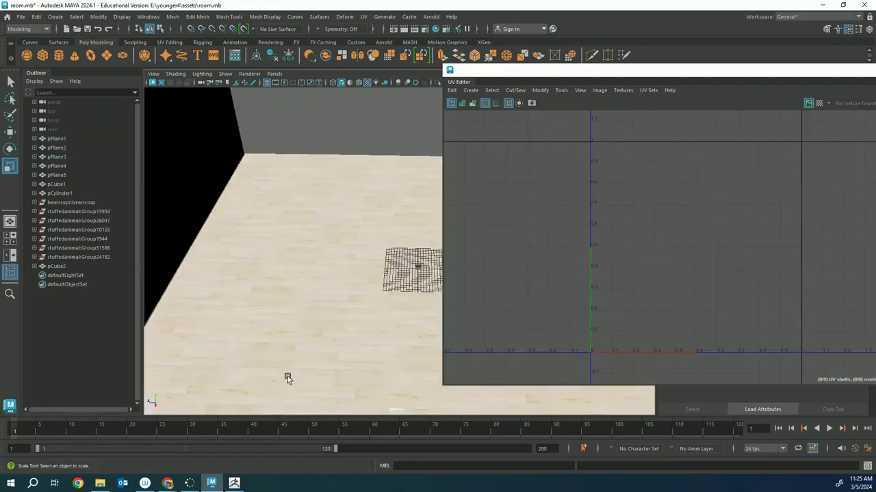
{"action": "scroll", "coordinate": [310, 362], "scroll_direction": "down", "scroll_amount": 5}
Undo back to the floor's face selection, shrink its UV shell to inside the texture tile and inspect the larger planks
{"action": "key", "text": "ctrl+z"}
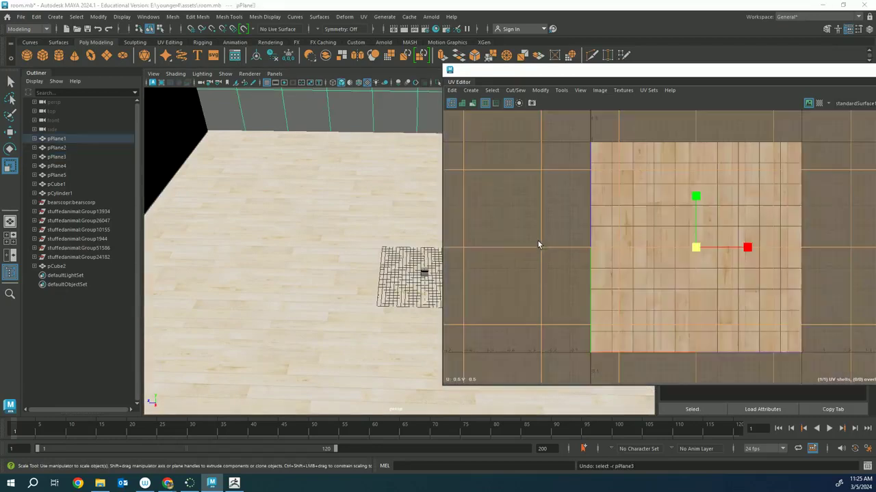
{"action": "left_click_drag", "start_coordinate": [699, 248], "coordinate": [657, 259]}
{"action": "scroll", "coordinate": [485, 346], "scroll_direction": "down", "scroll_amount": 2}
{"action": "scroll", "coordinate": [319, 315], "scroll_direction": "down", "scroll_amount": 4}
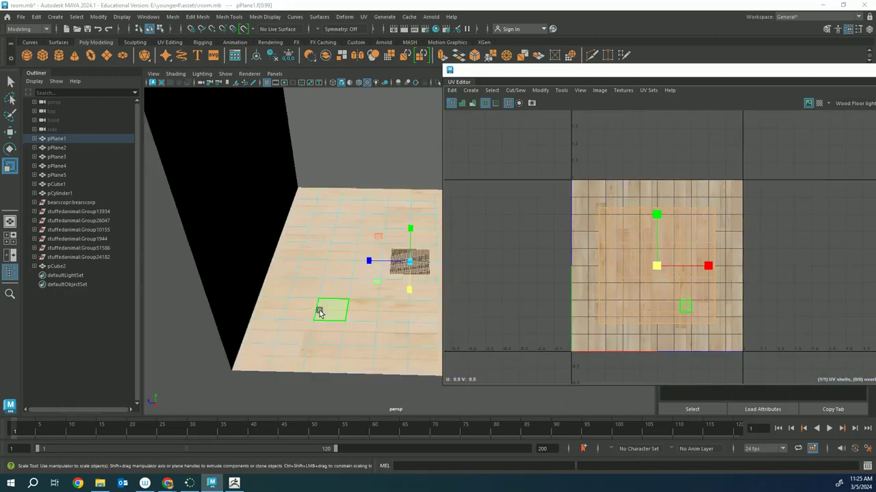
{"action": "left_click", "coordinate": [421, 386]}
{"action": "scroll", "coordinate": [432, 363], "scroll_direction": "up", "scroll_amount": 3}
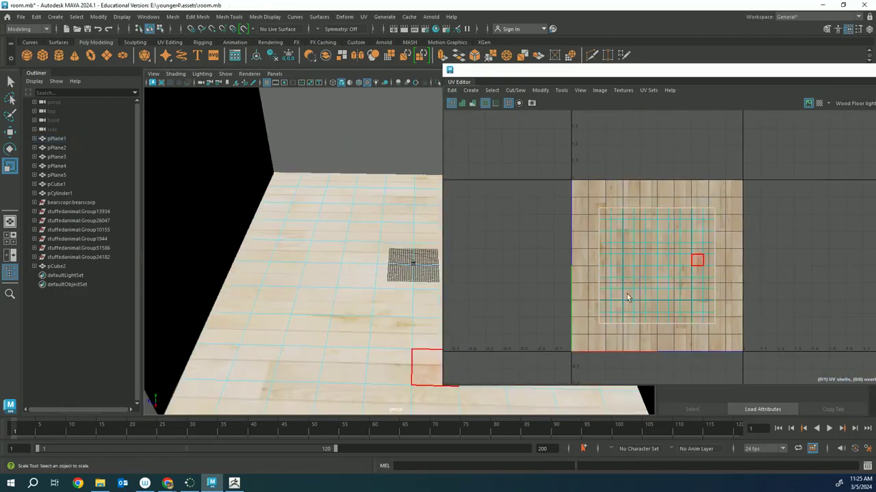
{"action": "scroll", "coordinate": [266, 198], "scroll_direction": "down", "scroll_amount": 3}
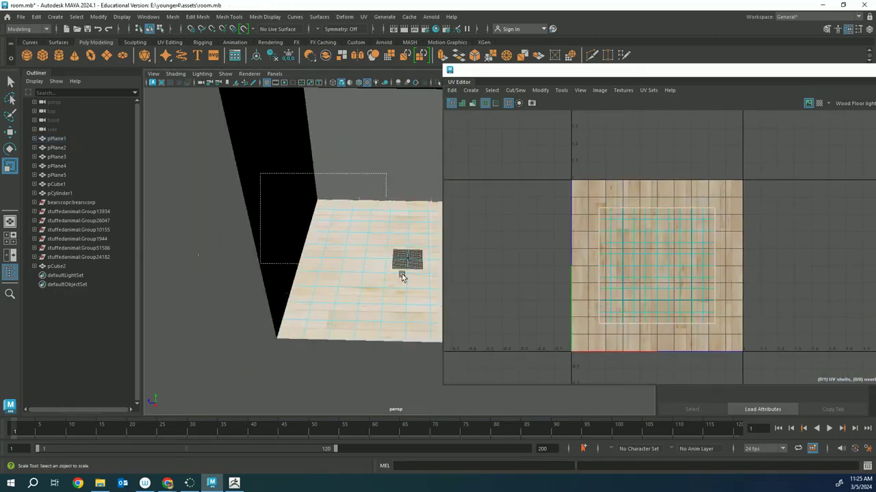
Reselect all floor faces, try rotating their UVs in the UV Editor and undo the rotation
{"action": "left_click_drag", "start_coordinate": [590, 372], "coordinate": [589, 372]}
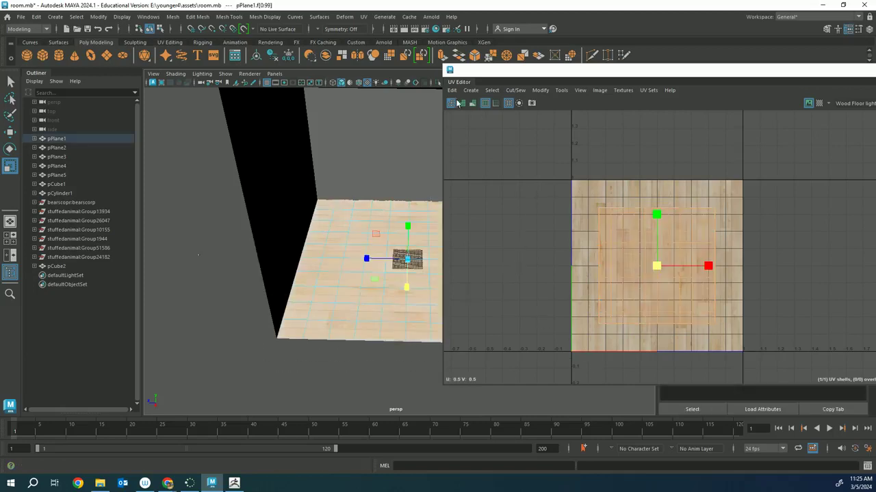
{"action": "mouse_move", "coordinate": [518, 69]}
{"action": "left_mouse_down"}
{"action": "mouse_move", "coordinate": [606, 42]}
{"action": "mouse_move", "coordinate": [537, 29]}
{"action": "mouse_move", "coordinate": [509, 60]}
{"action": "left_mouse_up"}
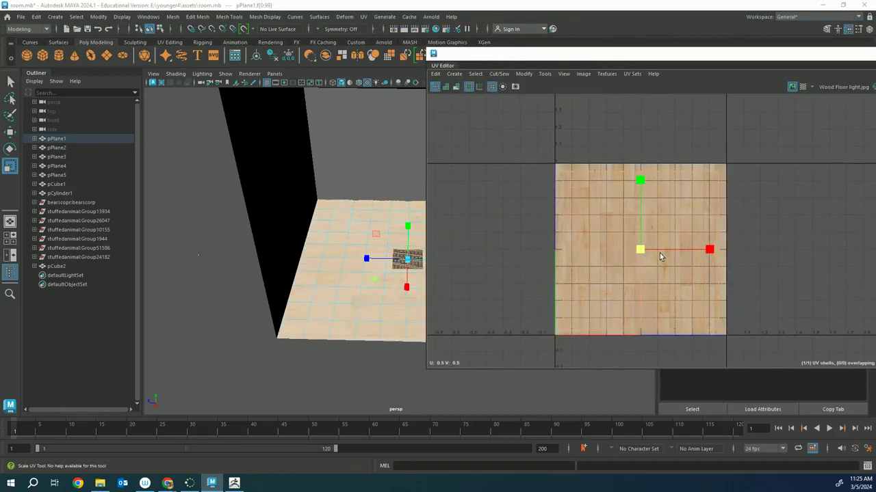
{"action": "key", "text": "e"}
{"action": "left_click_drag", "start_coordinate": [618, 207], "coordinate": [625, 175]}
{"action": "key", "text": "w"}
{"action": "key", "text": "ctrl+z"}
Scale the floor's UV shell up uniformly to about 2.1 texture tiles wide and close the UV Editor
{"action": "key", "text": "r"}
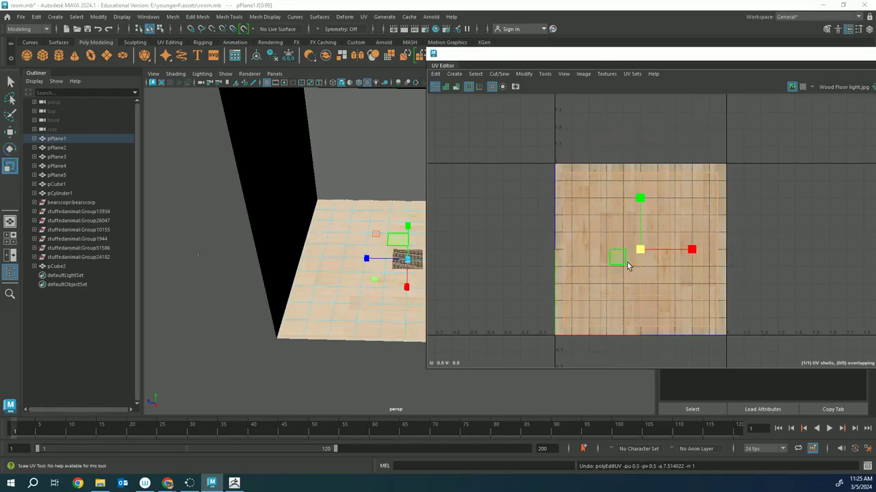
{"action": "left_click_drag", "start_coordinate": [644, 255], "coordinate": [712, 259]}
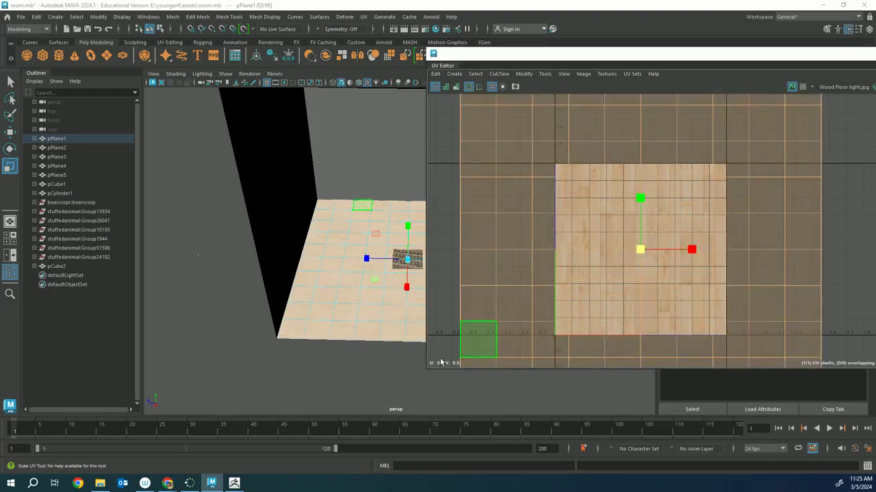
{"action": "left_click", "coordinate": [383, 378]}
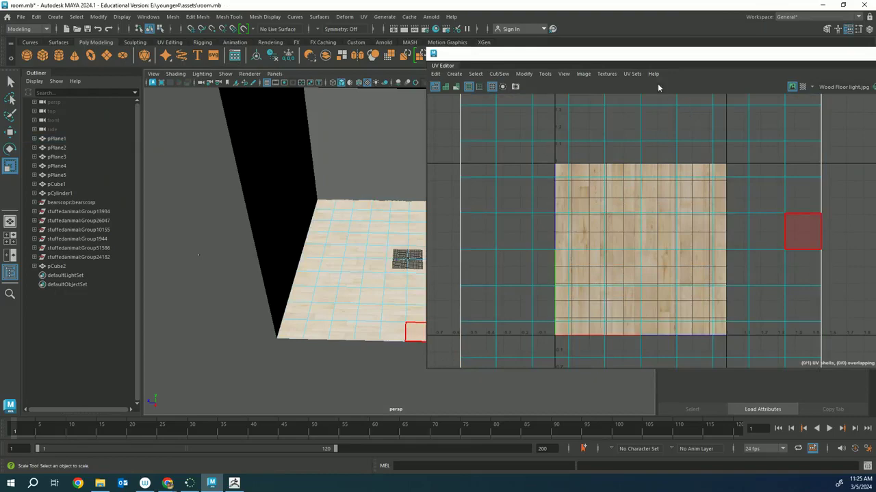
{"action": "left_click_drag", "start_coordinate": [640, 54], "coordinate": [401, 52]}
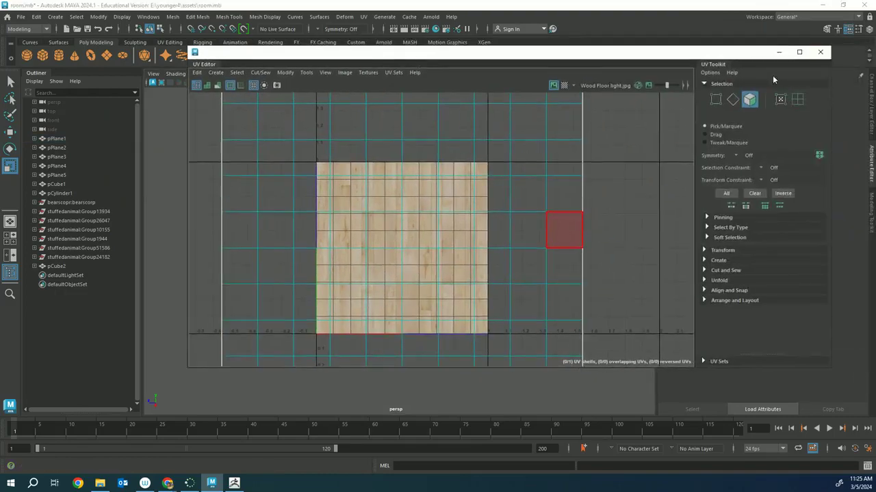
{"action": "left_click", "coordinate": [820, 52]}
Return the floor plane to Object Mode, clear the selection and inspect the finished wood floor
{"action": "right_click_drag", "start_coordinate": [497, 308], "coordinate": [544, 198]}
{"action": "left_click", "coordinate": [601, 298]}
{"action": "scroll", "coordinate": [539, 360], "scroll_direction": "up", "scroll_amount": 6}
{"action": "left_click_drag", "start_coordinate": [433, 330], "coordinate": [386, 323], "text": "alt"}
{"action": "middle_click_drag", "start_coordinate": [385, 323], "coordinate": [395, 386], "text": "alt"}
{"action": "scroll", "coordinate": [406, 331], "scroll_direction": "down", "scroll_amount": 5}
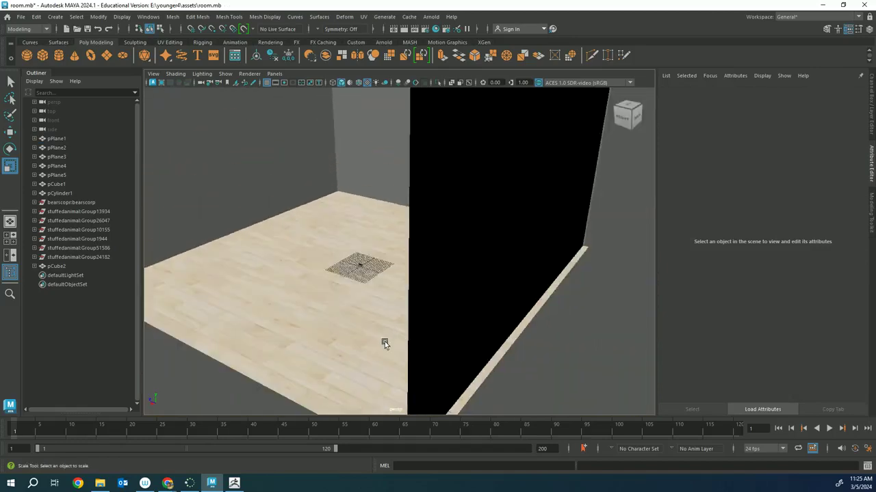